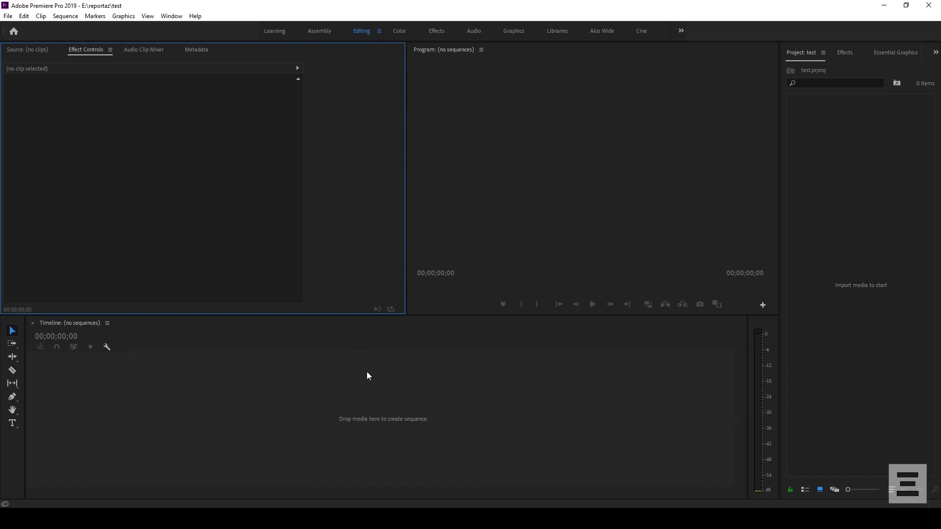
Create a new sequence, Sequence 01, from the AVCHD 1080p25 preset.
{"action": "left_click", "coordinate": [8, 16]}
{"action": "mouse_move", "coordinate": [20, 30]}
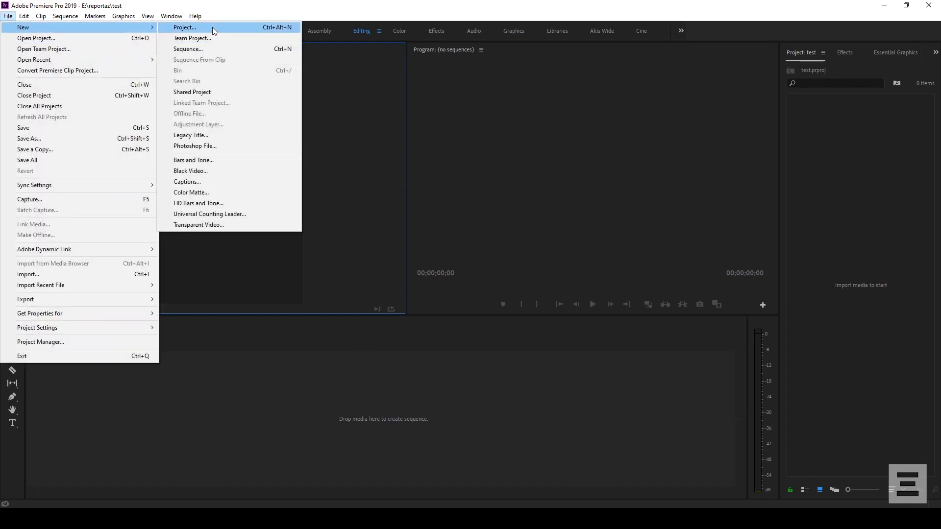
{"action": "left_click", "coordinate": [207, 46]}
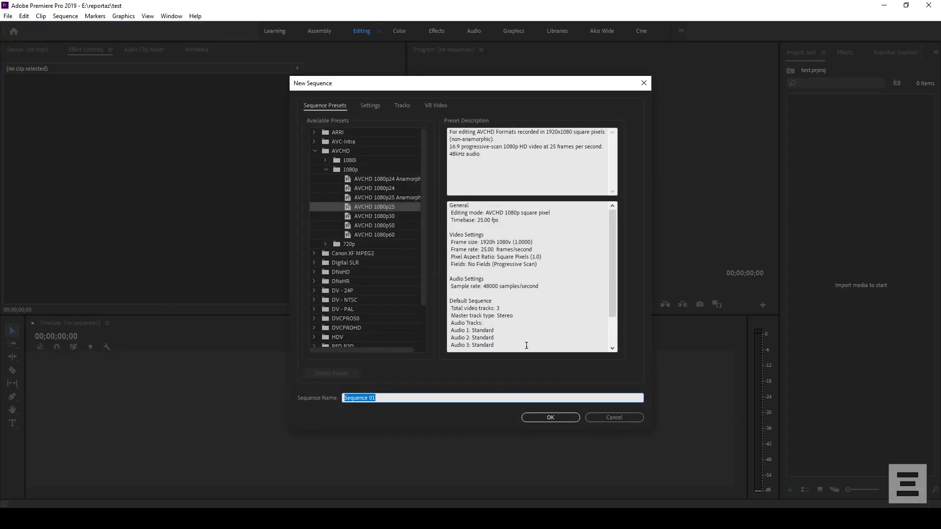
{"action": "left_click", "coordinate": [558, 421]}
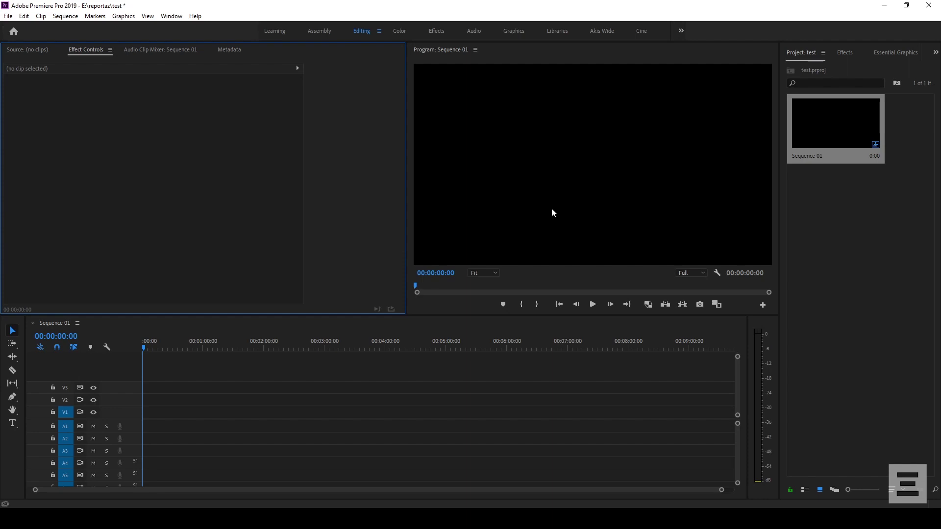
{"action": "left_click", "coordinate": [12, 423]}
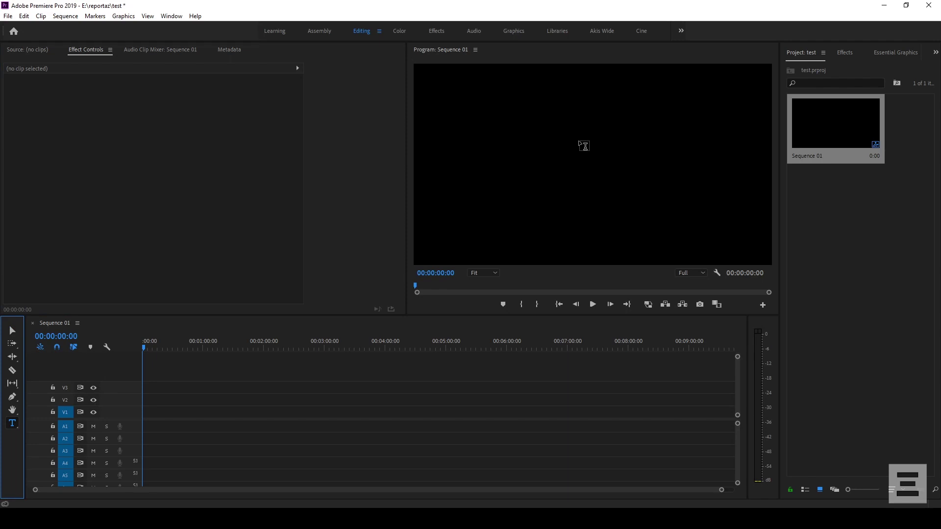
Type the heading 'Σκηνοθεσια' in the frame with a placeholder director's name beneath it.
{"action": "left_click", "coordinate": [590, 134]}
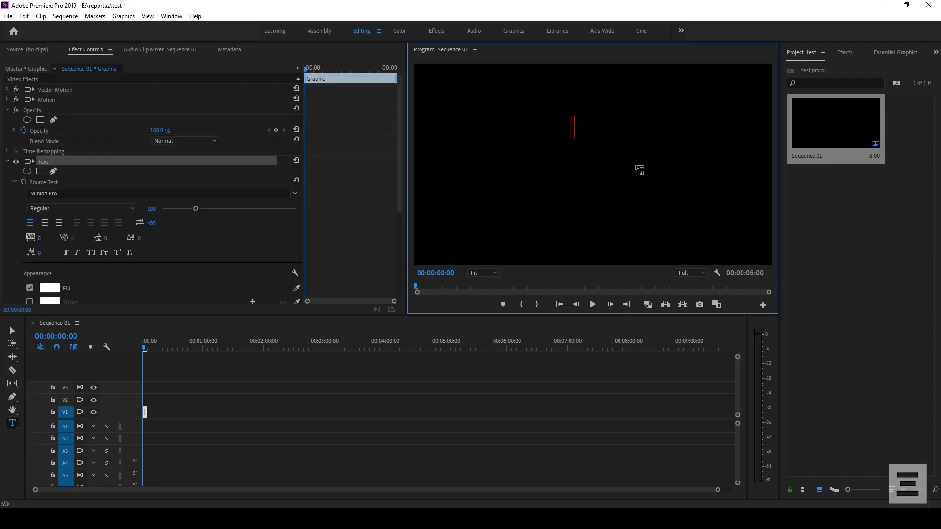
{"action": "type", "text": "Σκ"}
{"action": "type", "text": "ηνοθεσια"}
{"action": "key", "text": "Return"}
{"action": "type", "text": "Γιωργος"}
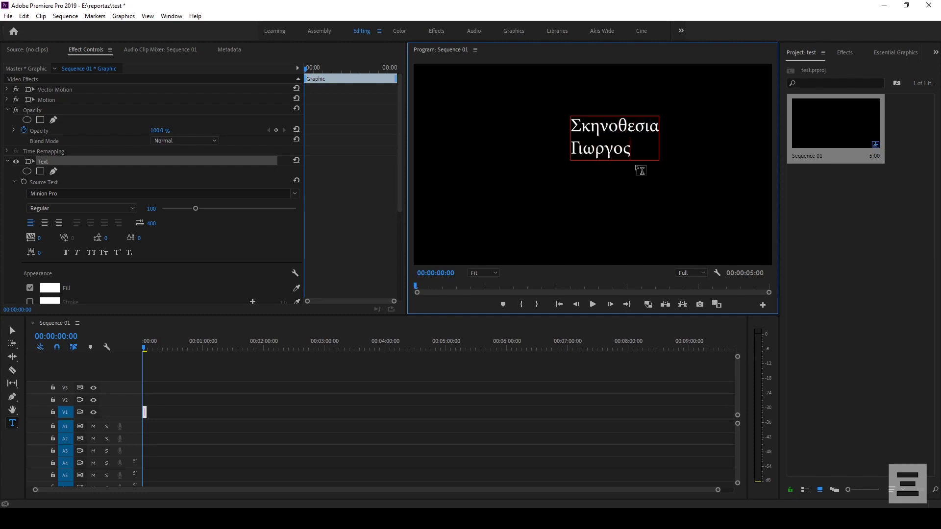
{"action": "type", "text": " Μπλα Μπλα"}
{"action": "key", "text": "Return"}
{"action": "key", "text": "Return"}
Add the heading 'Φωτογραφια' with a placeholder name below, then select all the text.
{"action": "type", "text": "Φωτογραφια"}
{"action": "key", "text": "Return"}
{"action": "type", "text": "Γιαννης"}
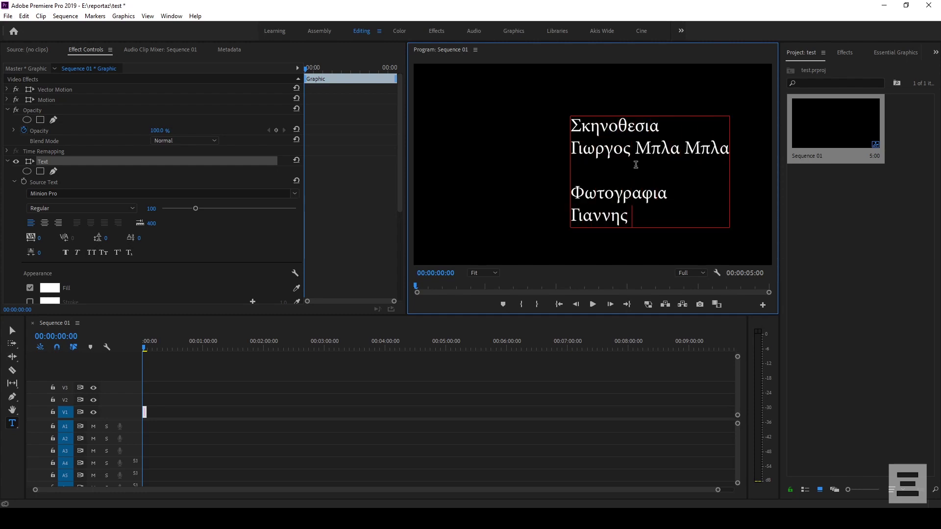
{"action": "type", "text": " Μπλα μ"}
{"action": "key", "text": "BackSpace"}
{"action": "type", "text": "Μπλα"}
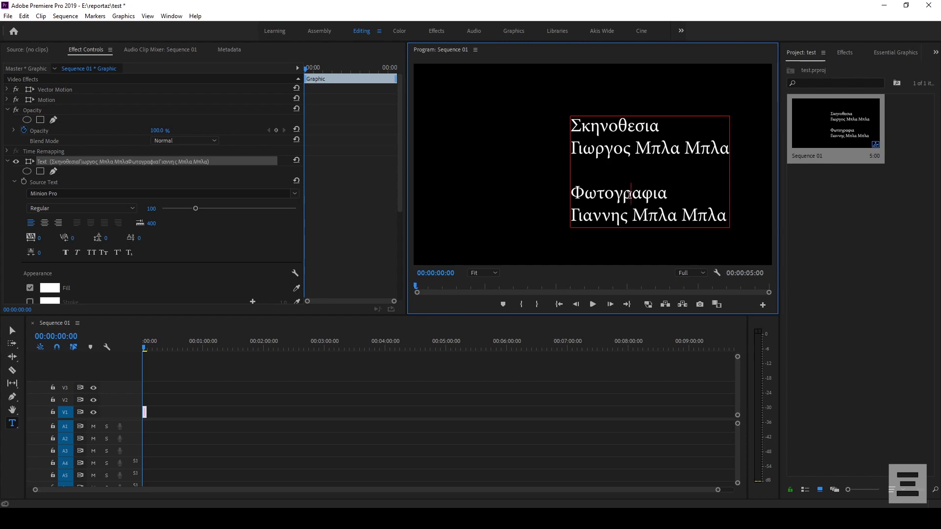
{"action": "key", "text": "ctrl+a"}
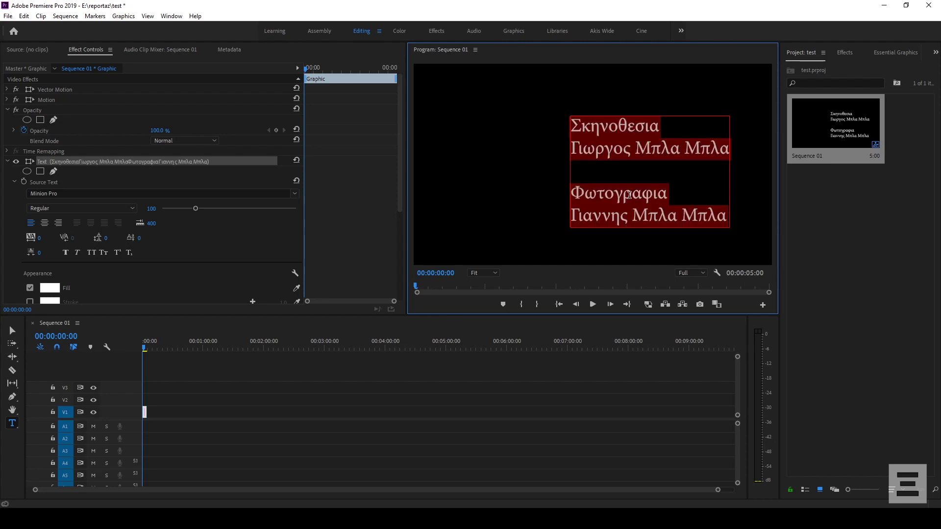
Replace the Greek text with the pasted English credits list in Consolas 30.
{"action": "key", "text": "ctrl+v"}
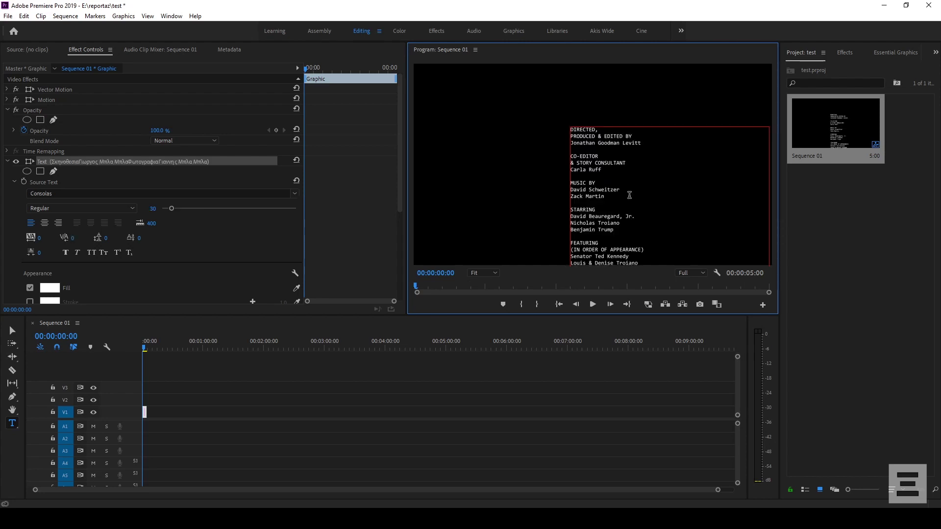
{"action": "key", "text": "ctrl+a"}
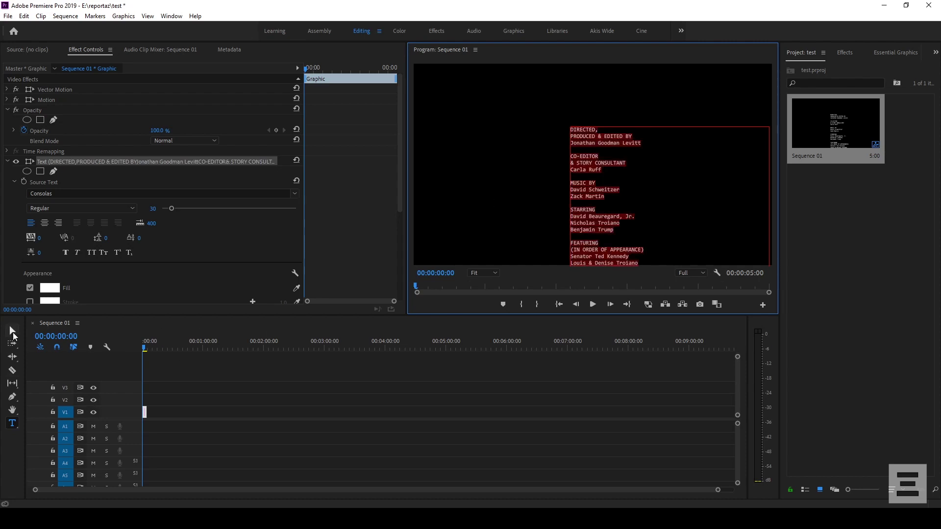
{"action": "left_click", "coordinate": [12, 333]}
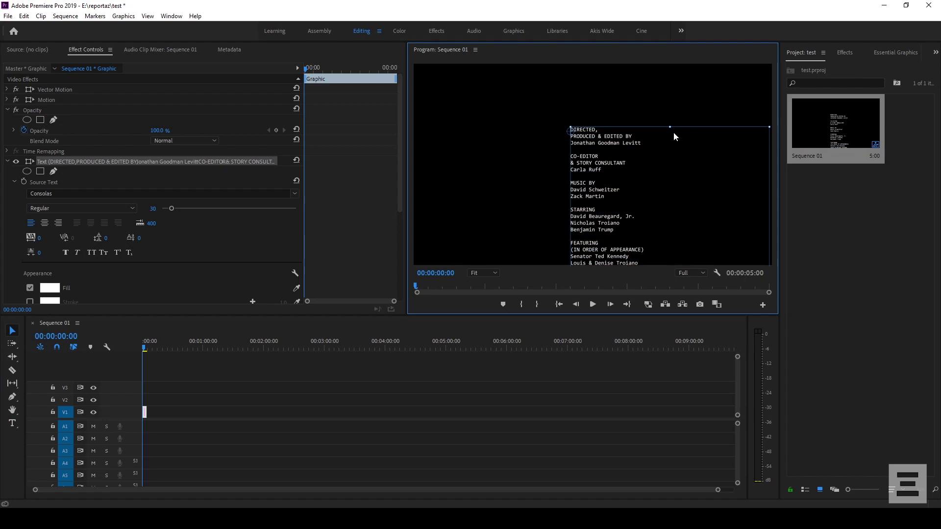
{"action": "left_click", "coordinate": [898, 55]}
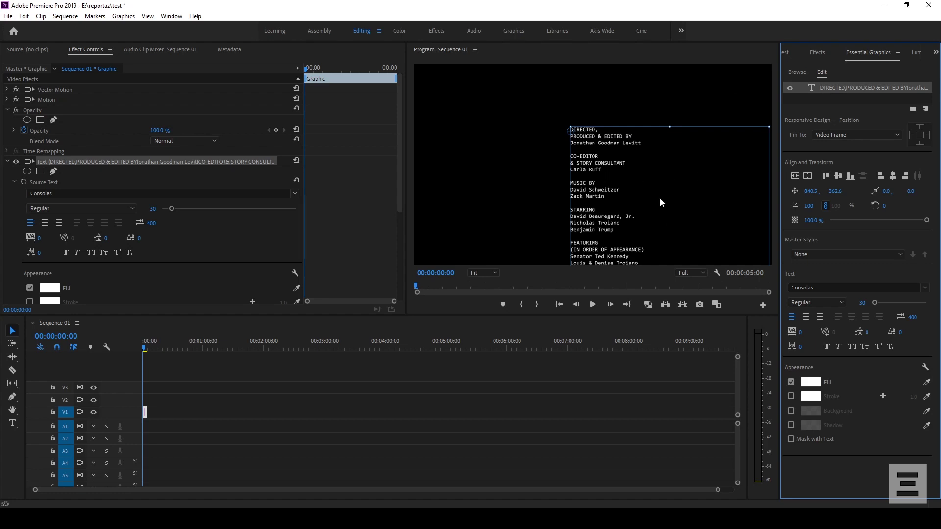
Centre-align the credit lines and centre the text block horizontally at X 959.5.
{"action": "left_click", "coordinate": [805, 318]}
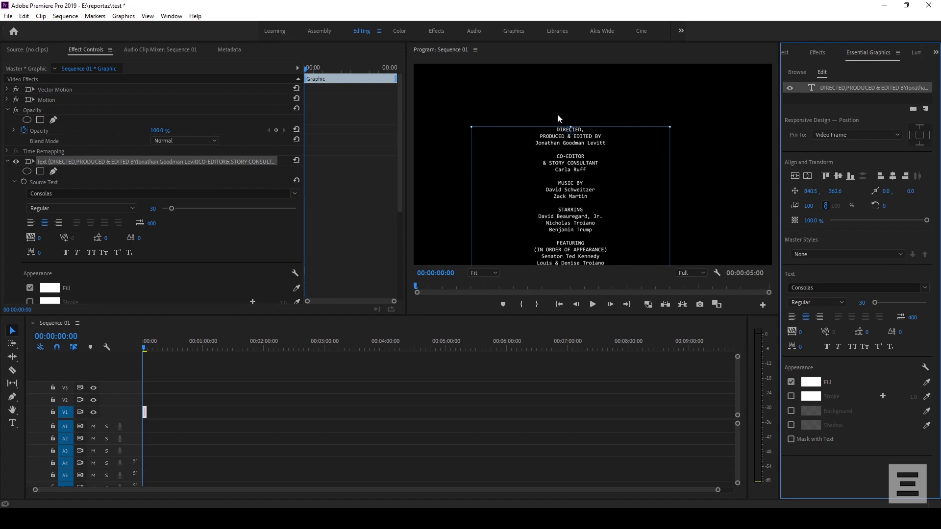
{"action": "left_click", "coordinate": [807, 178]}
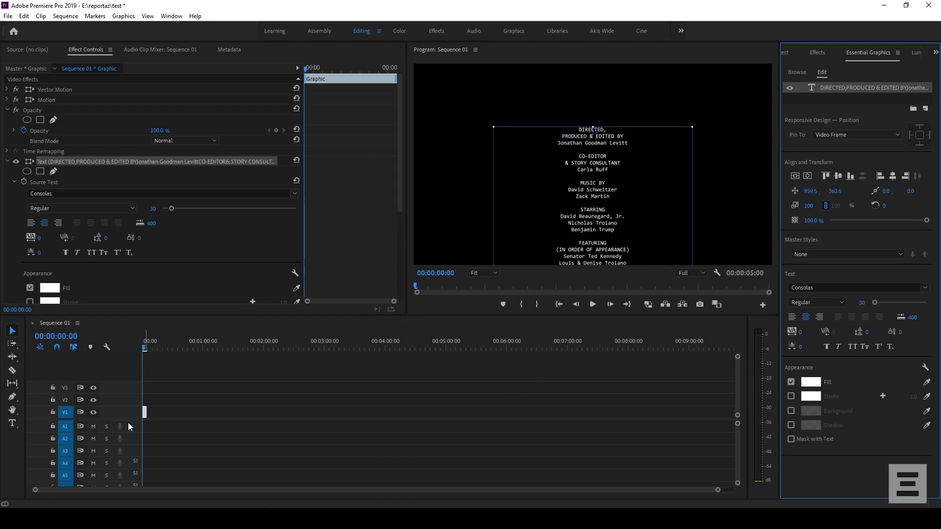
{"action": "key", "text": "equal"}
{"action": "key", "text": "equal"}
{"action": "scroll", "coordinate": [154, 417], "scroll_direction": "up", "scroll_amount": 3}
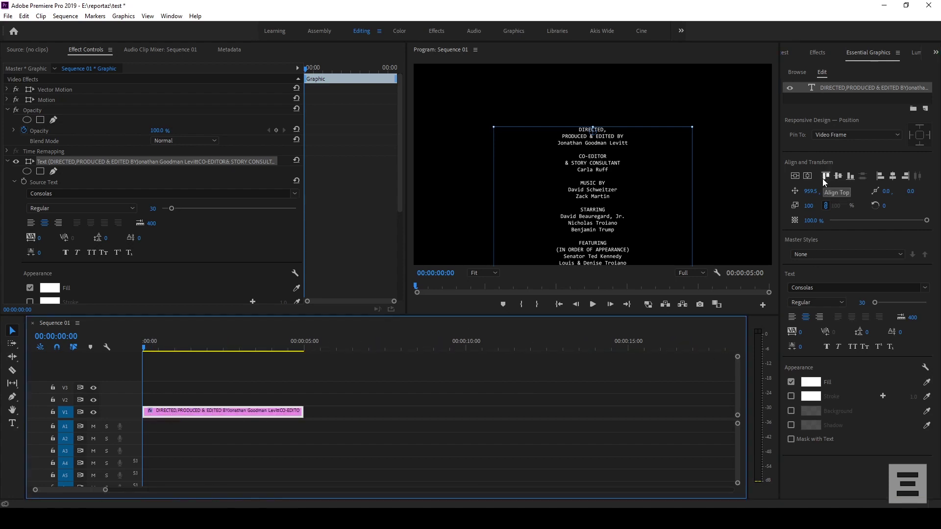
Turn on Roll for the whole credits graphic so it starts and ends offscreen.
{"action": "left_click", "coordinate": [831, 95]}
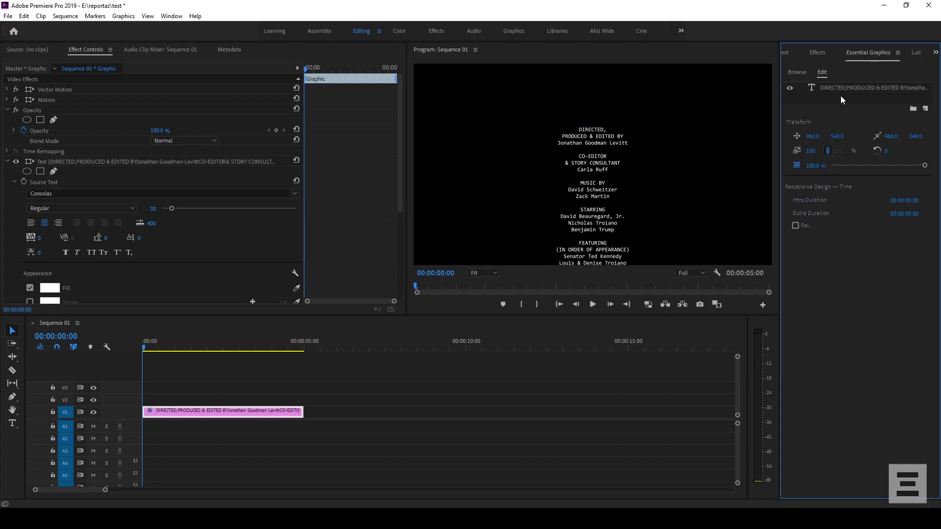
{"action": "left_click", "coordinate": [795, 227]}
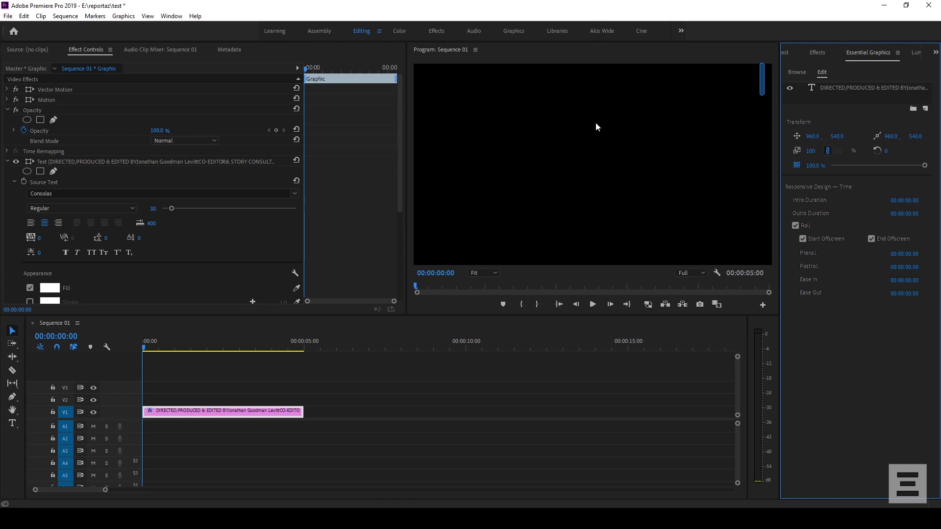
{"action": "left_click", "coordinate": [145, 347]}
{"action": "key", "text": "space"}
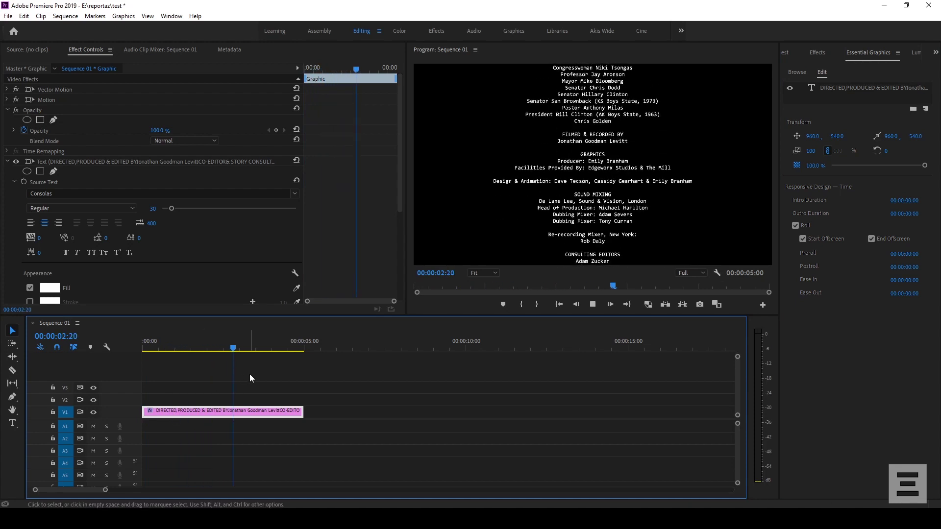
{"action": "key", "text": "space"}
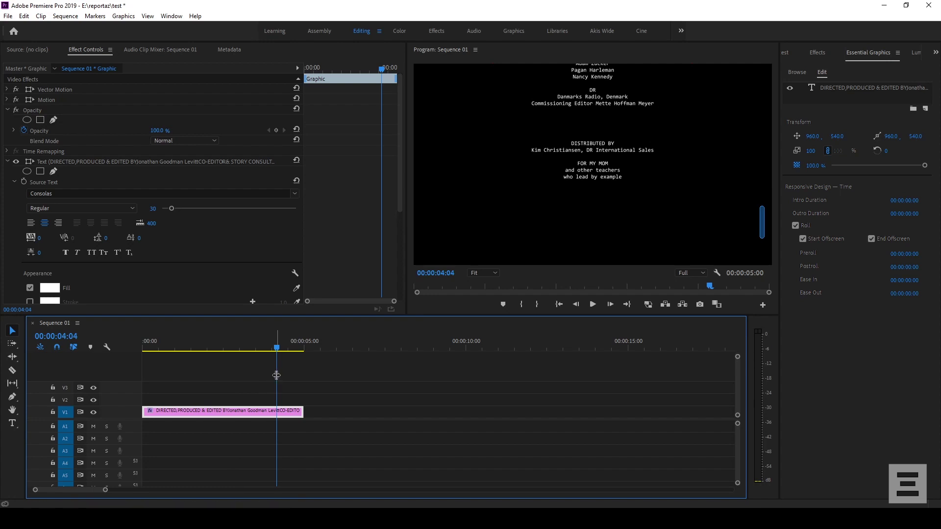
{"action": "left_click", "coordinate": [191, 347]}
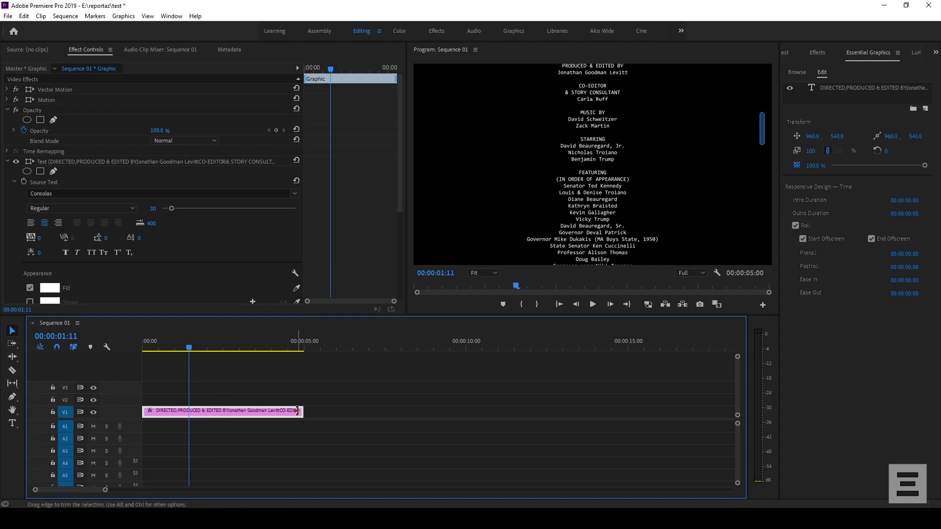
Lengthen the credits clip to slow the roll and play back the result.
{"action": "left_click_drag", "start_coordinate": [301, 409], "coordinate": [632, 407]}
{"action": "key", "text": "space"}
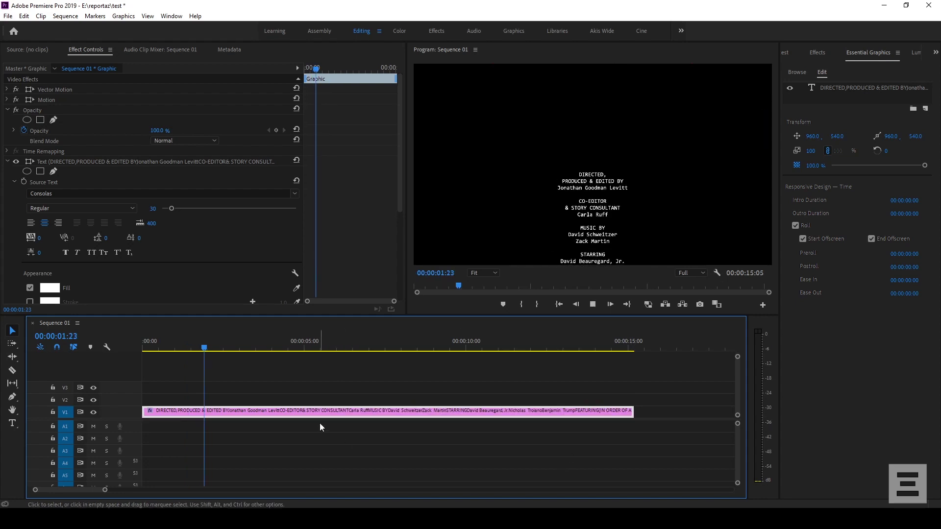
{"action": "key", "text": "space"}
{"action": "key", "text": "minus"}
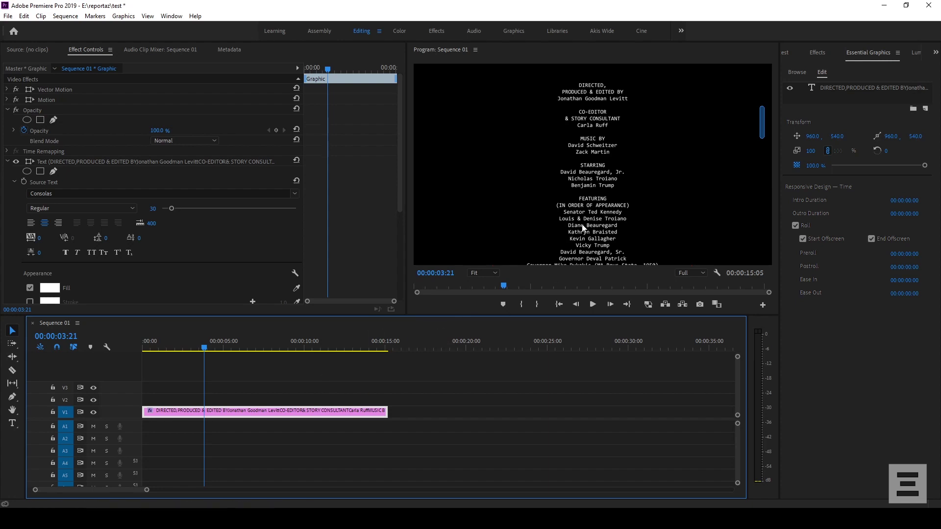
Extend the credits clip to about 30 seconds and preview the roll to its final lines.
{"action": "left_click_drag", "start_coordinate": [386, 411], "coordinate": [631, 398]}
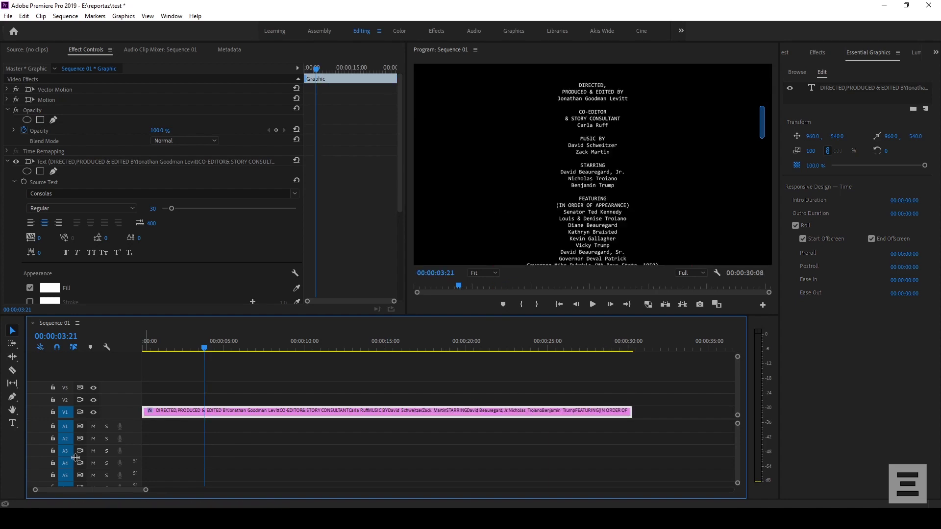
{"action": "key", "text": "space"}
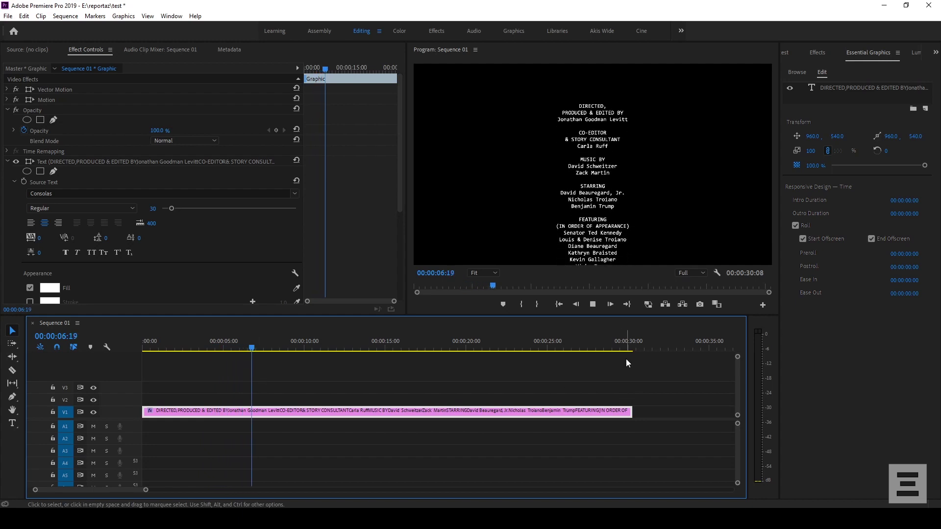
{"action": "key", "text": "space"}
{"action": "left_click_drag", "start_coordinate": [290, 349], "coordinate": [145, 363]}
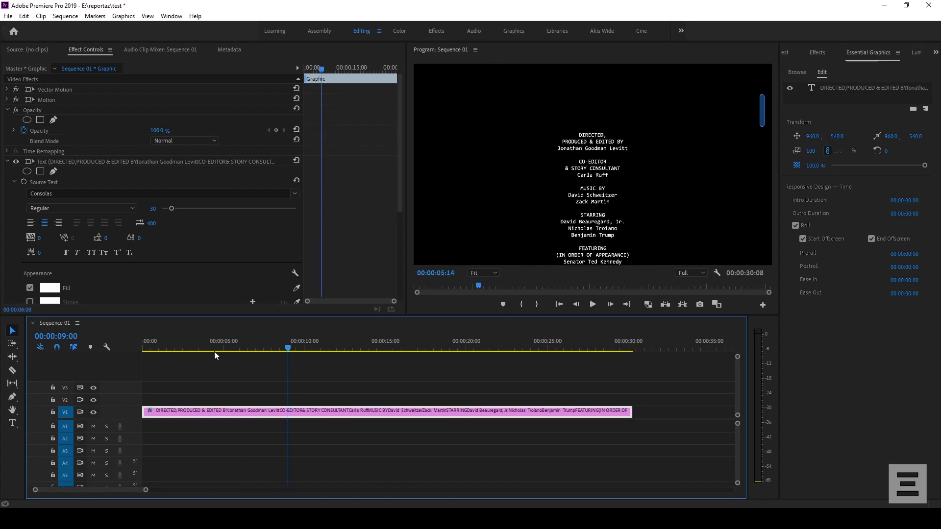
{"action": "key", "text": "space"}
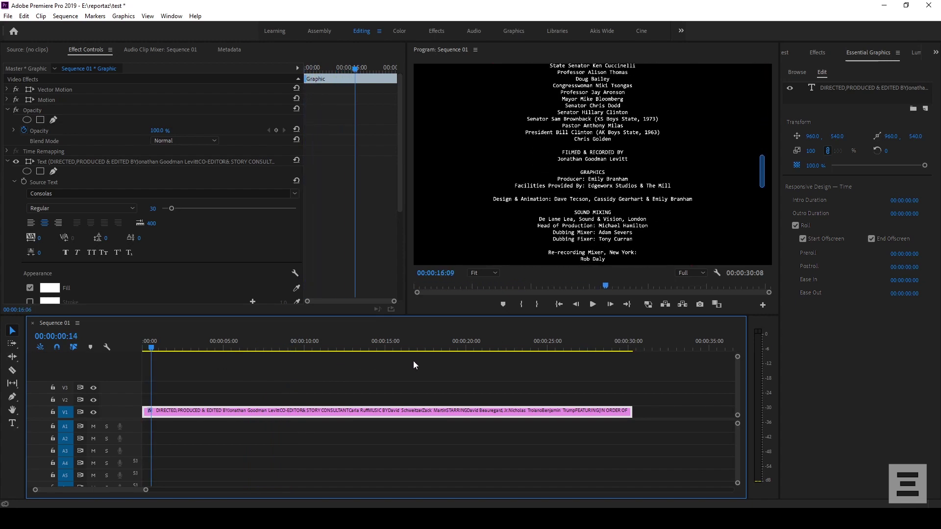
{"action": "left_click_drag", "start_coordinate": [439, 349], "coordinate": [618, 351]}
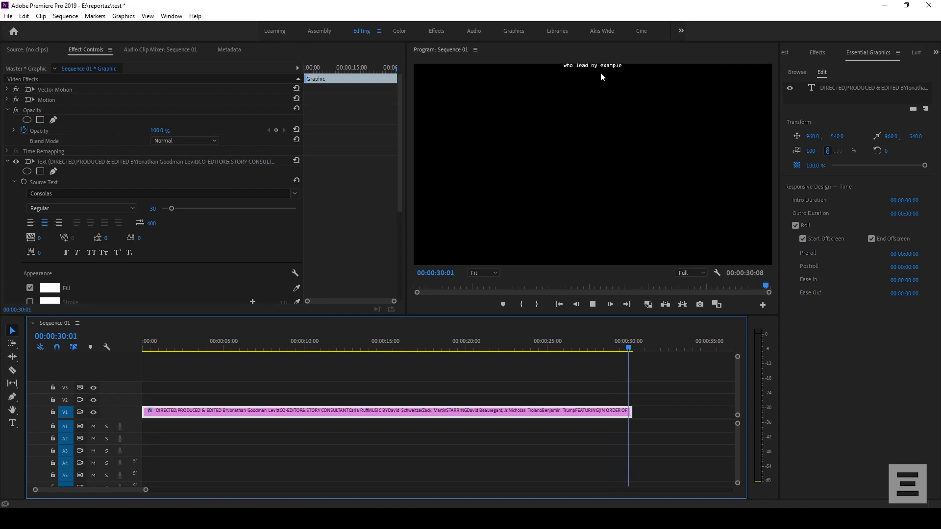
{"action": "left_click", "coordinate": [844, 89]}
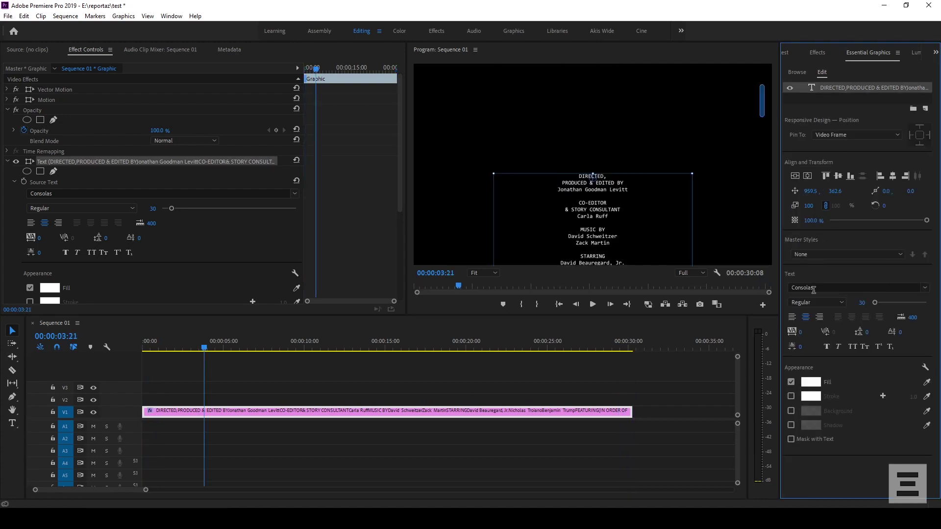
Make the 'DIRECTED,' heading bold in the credits text.
{"action": "double_click", "coordinate": [591, 188]}
{"action": "left_click_drag", "start_coordinate": [579, 176], "coordinate": [609, 177]}
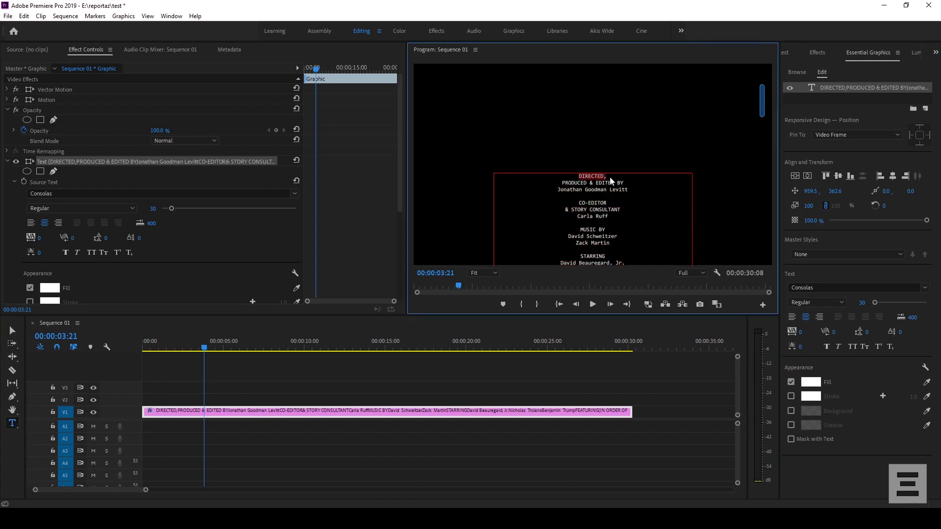
{"action": "left_click", "coordinate": [841, 303]}
{"action": "left_click", "coordinate": [810, 333]}
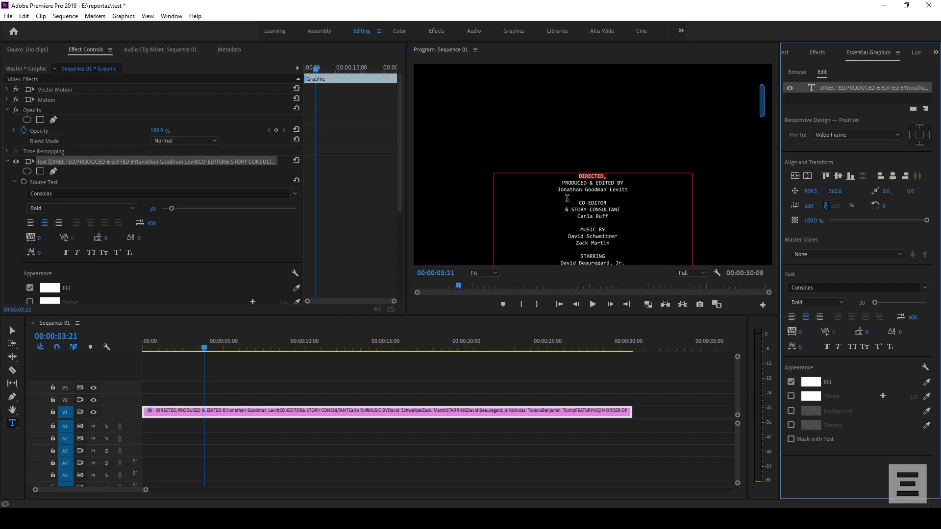
Make the 'CO-EDITOR' heading bold and reselect the credits text layer.
{"action": "left_click_drag", "start_coordinate": [577, 202], "coordinate": [607, 205]}
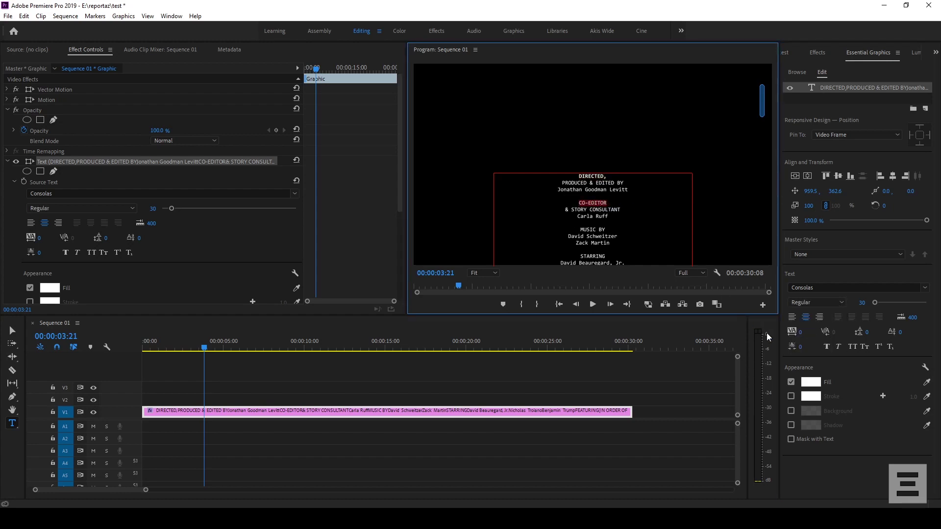
{"action": "left_click", "coordinate": [837, 302]}
{"action": "left_click", "coordinate": [809, 327]}
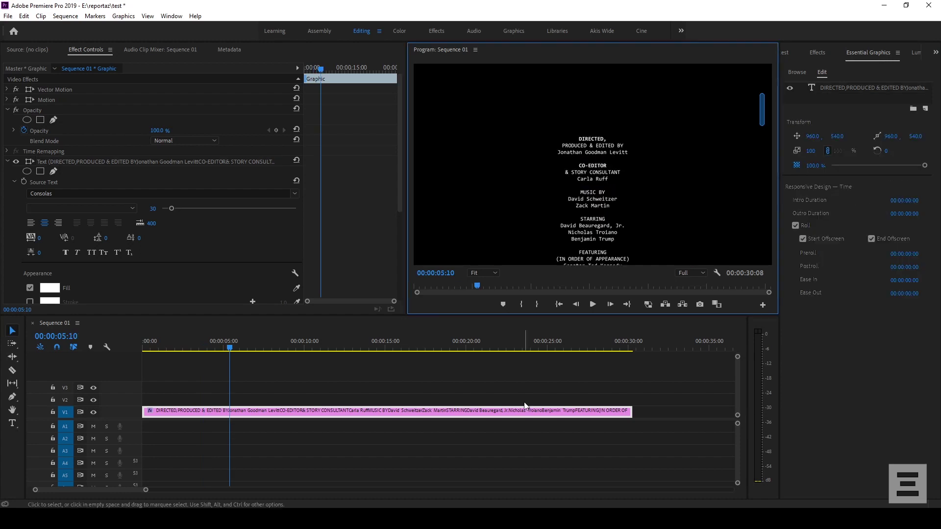
{"action": "left_click", "coordinate": [377, 413]}
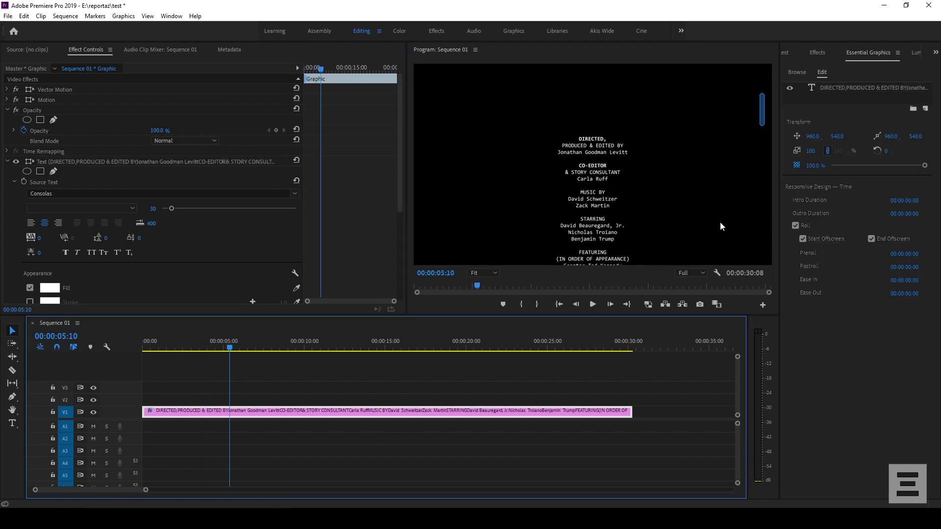
{"action": "left_click", "coordinate": [12, 423]}
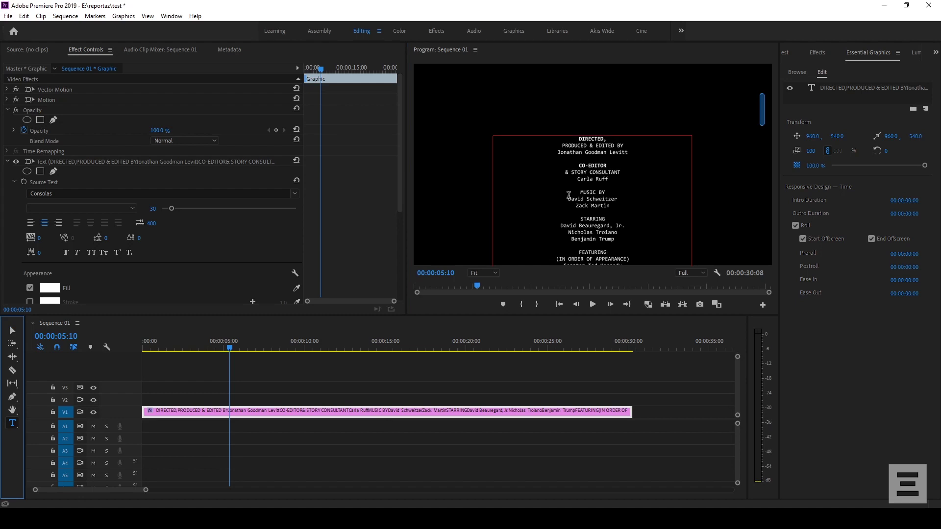
{"action": "left_click", "coordinate": [583, 193]}
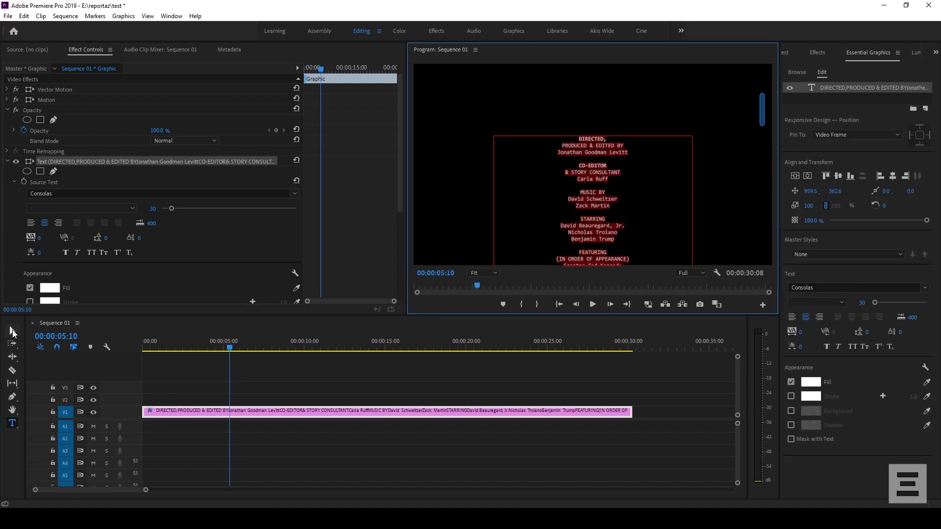
Enlarge all the credits text from font size 30 to 36, then jump near 00:23:14.
{"action": "left_click", "coordinate": [12, 331]}
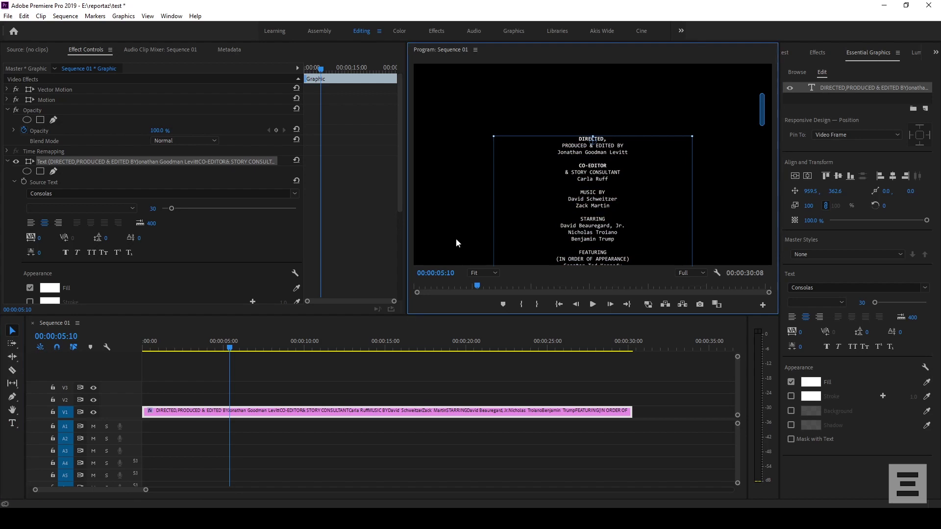
{"action": "left_click", "coordinate": [12, 423]}
{"action": "left_click", "coordinate": [598, 226]}
{"action": "key", "text": "ctrl+a"}
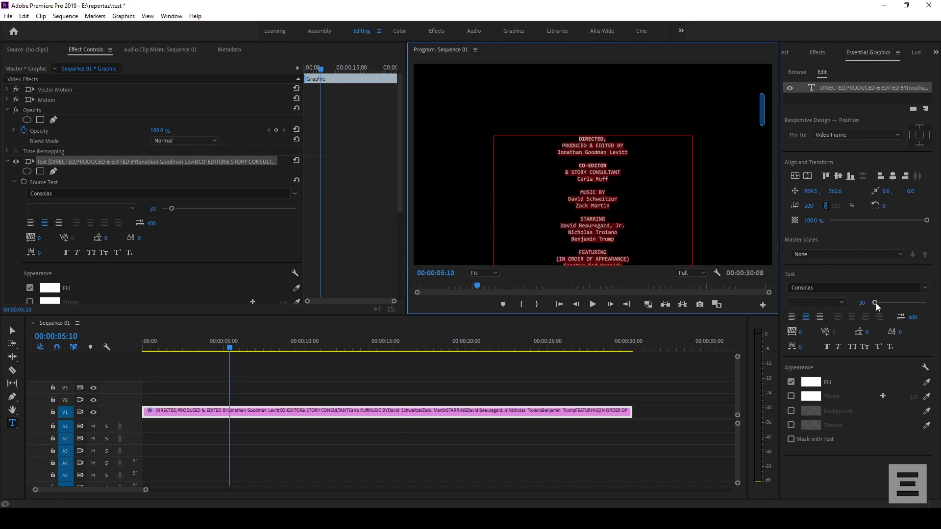
{"action": "left_click_drag", "start_coordinate": [875, 303], "coordinate": [874, 303]}
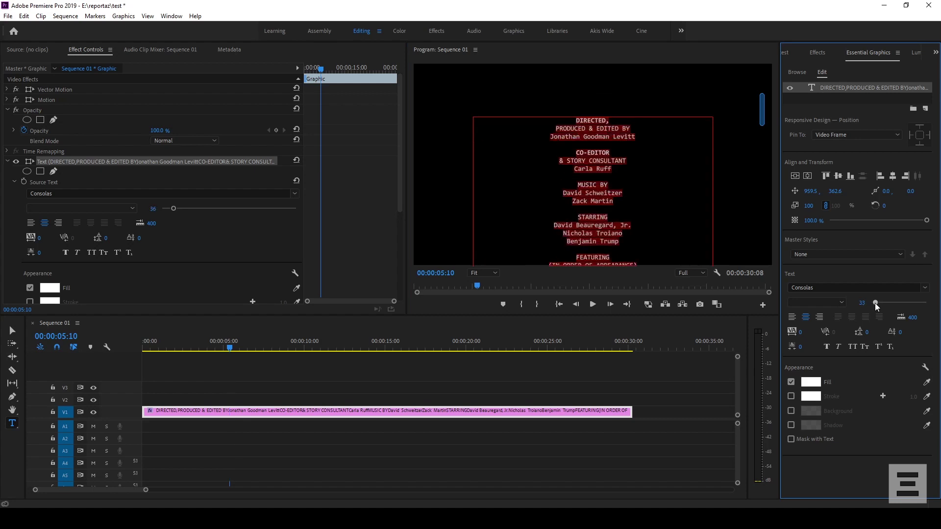
{"action": "key", "text": "v"}
{"action": "left_click_drag", "start_coordinate": [385, 370], "coordinate": [524, 364]}
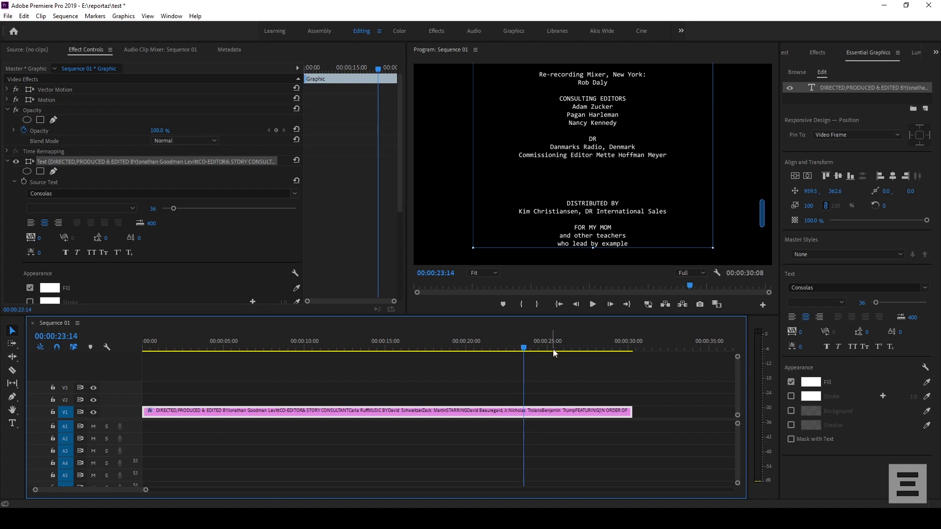
Add blank lines after 'who lead by example' at the end of the credits.
{"action": "double_click", "coordinate": [627, 244]}
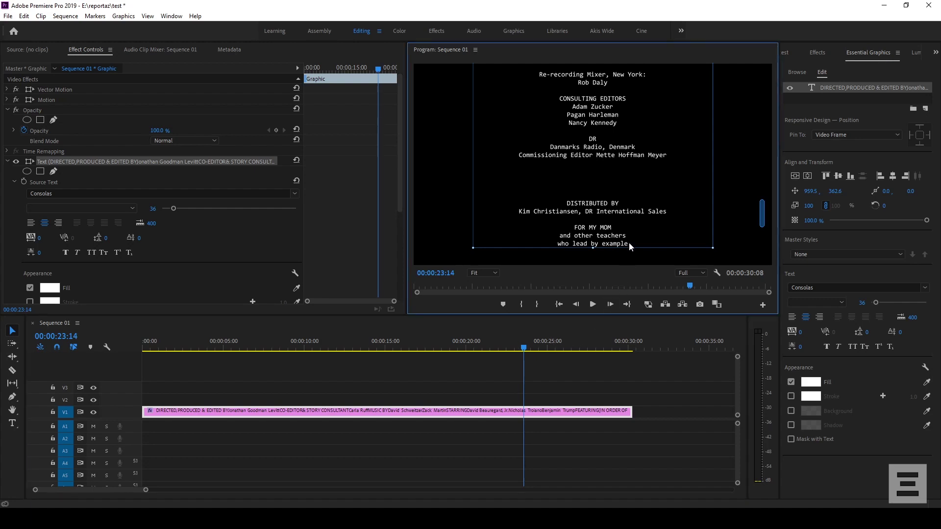
{"action": "left_click", "coordinate": [637, 244]}
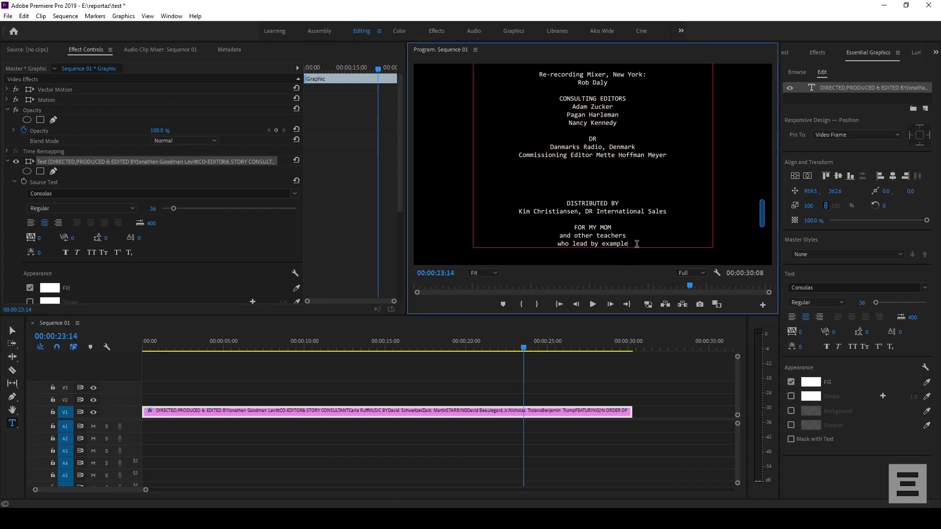
{"action": "key", "text": "Return"}
{"action": "key", "text": "Return"}
{"action": "key", "text": "Return"}
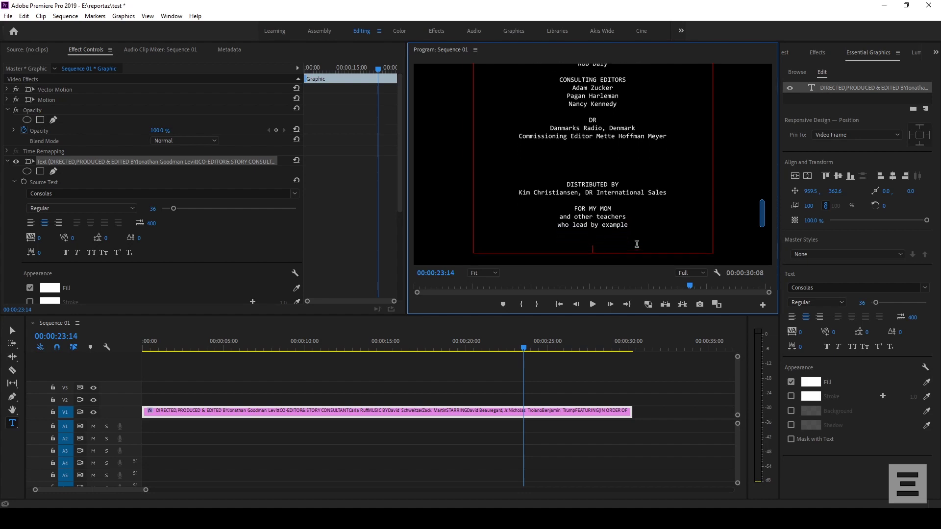
{"action": "left_click", "coordinate": [12, 331]}
{"action": "left_click", "coordinate": [843, 86]}
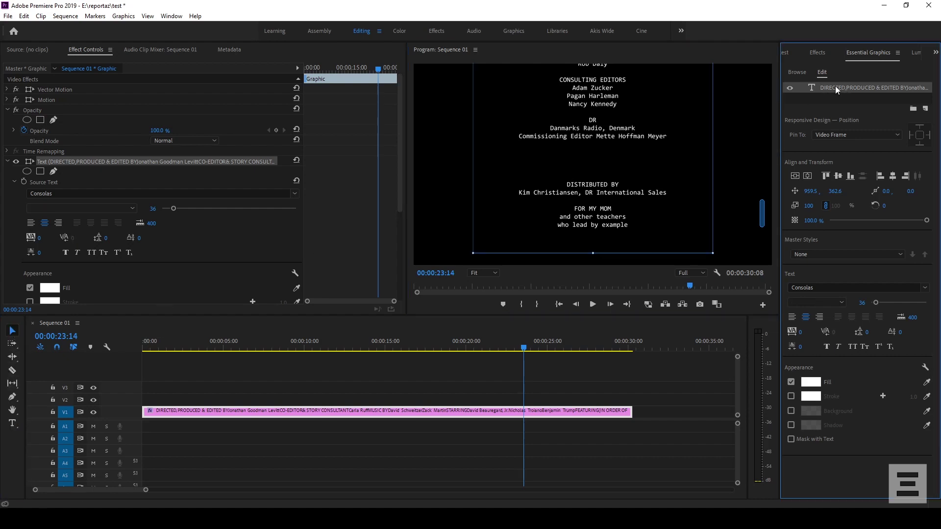
Add the ARRI logo 'images' PNG to the credits graphic as a new layer from file.
{"action": "left_click", "coordinate": [925, 110]}
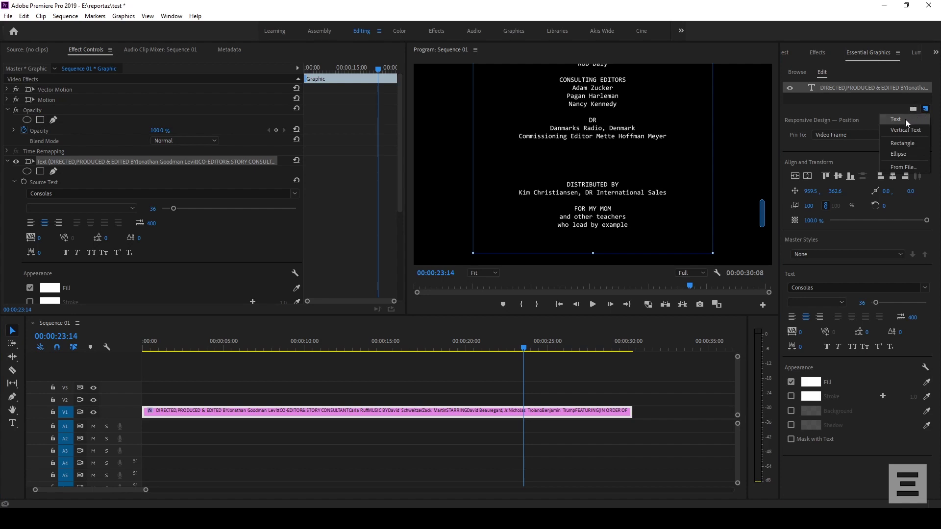
{"action": "left_click", "coordinate": [904, 168]}
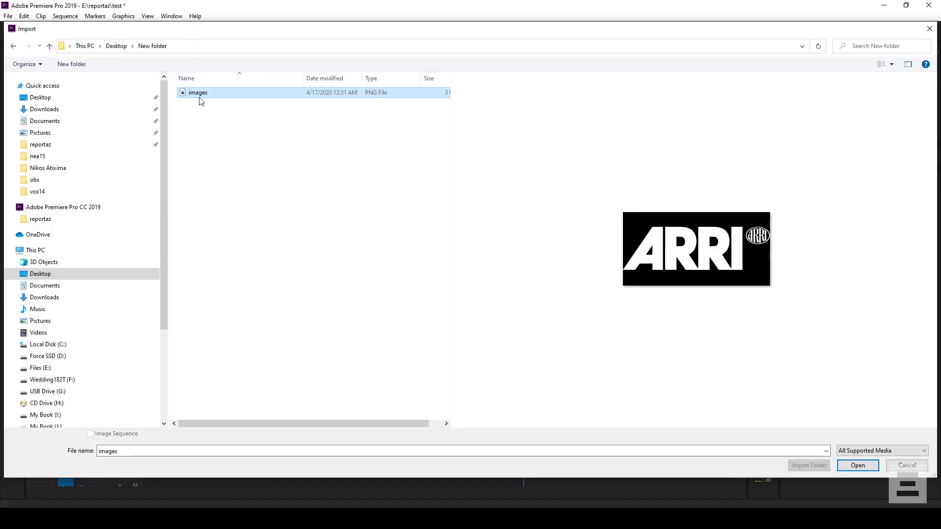
{"action": "left_click", "coordinate": [857, 466]}
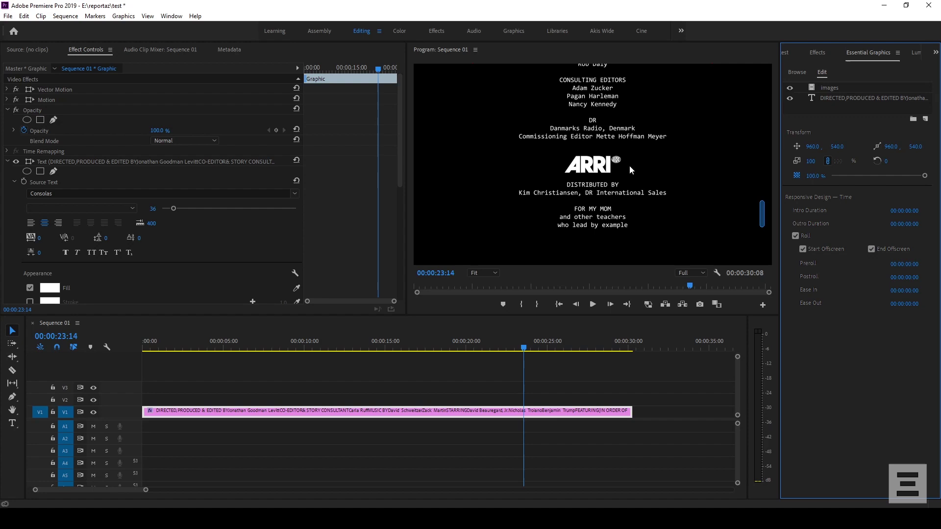
Move the ARRI logo layer to Y position 3839, just below 'who lead by example'.
{"action": "left_click_drag", "start_coordinate": [830, 148], "coordinate": [837, 148]}
{"action": "left_click", "coordinate": [828, 90]}
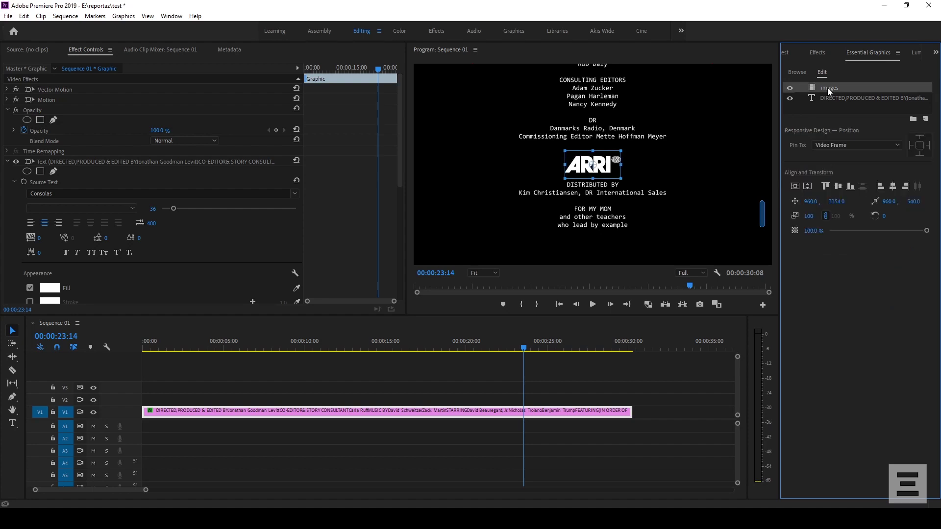
{"action": "left_click_drag", "start_coordinate": [835, 202], "coordinate": [930, 201]}
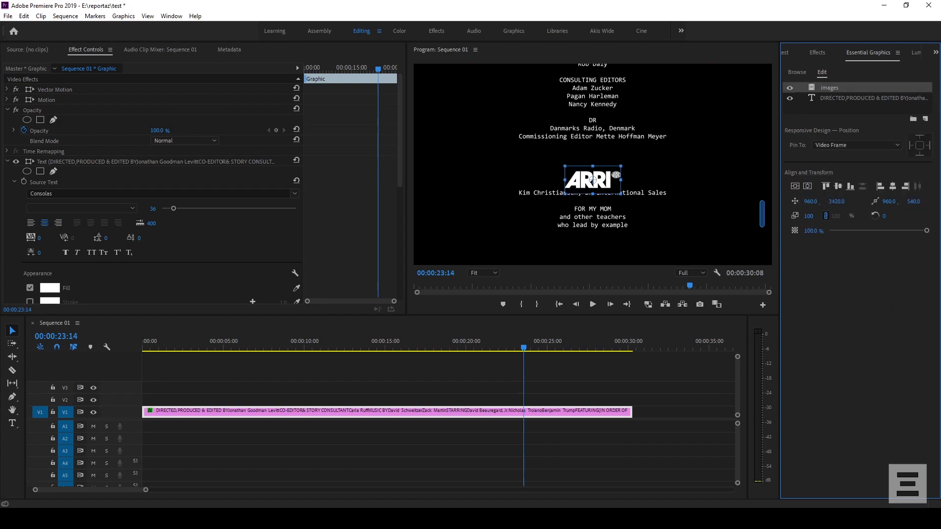
{"action": "mouse_move", "coordinate": [837, 202]}
{"action": "left_mouse_down"}
{"action": "mouse_move", "coordinate": [847, 202]}
{"action": "mouse_move", "coordinate": [806, 216]}
{"action": "mouse_move", "coordinate": [824, 217]}
{"action": "left_mouse_up"}
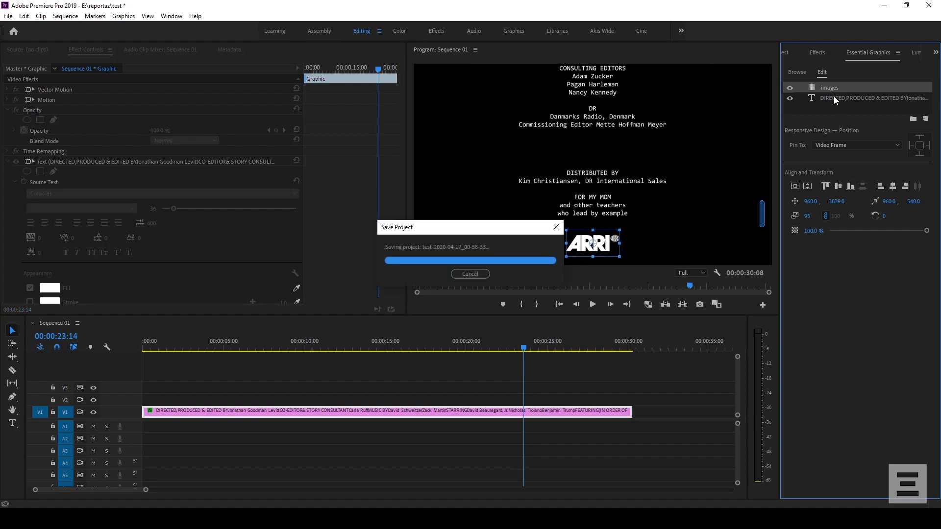
{"action": "left_click", "coordinate": [461, 350]}
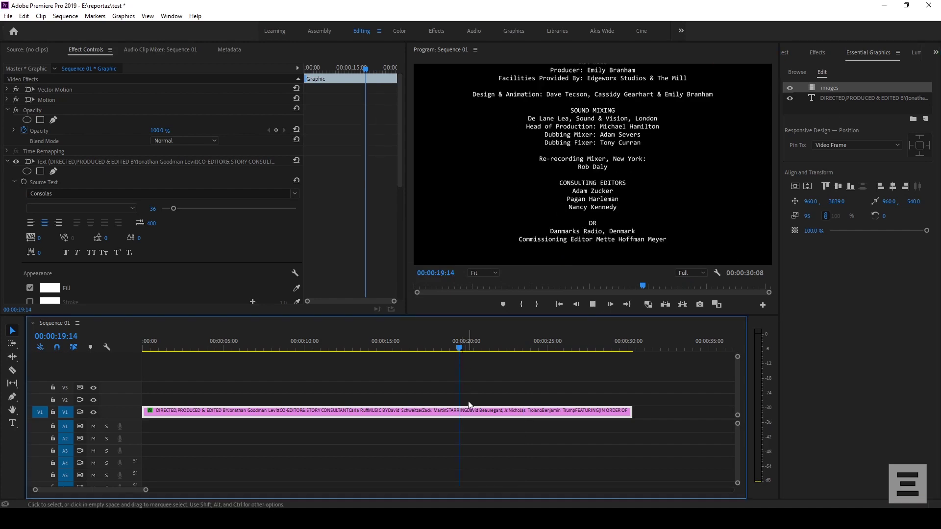
{"action": "key", "text": "space"}
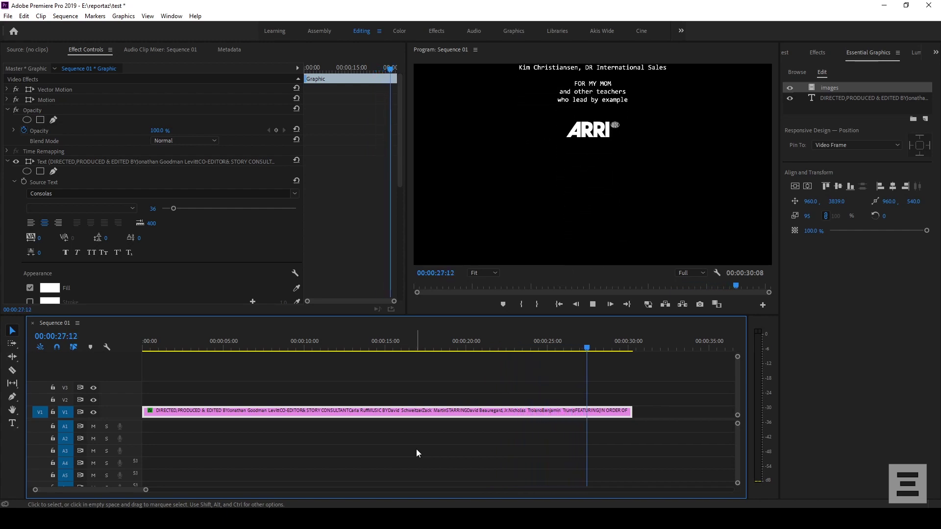
{"action": "key", "text": "space"}
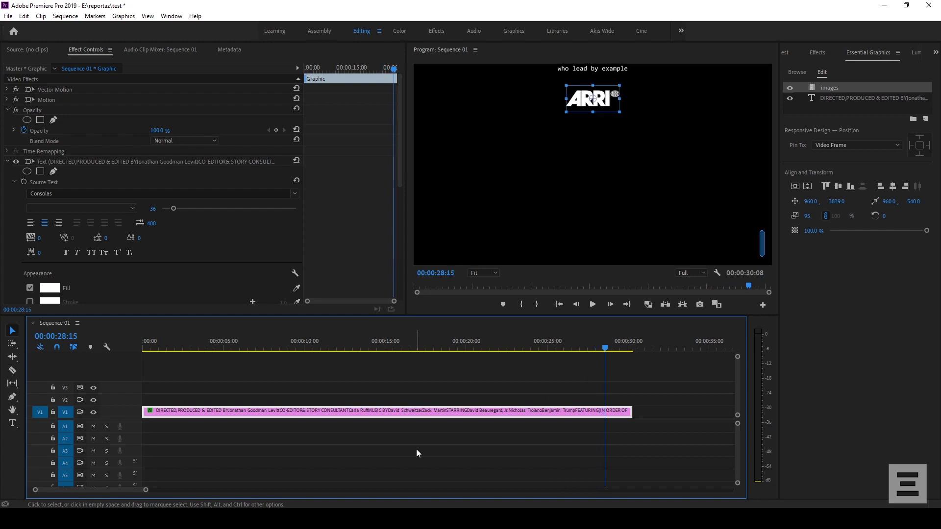